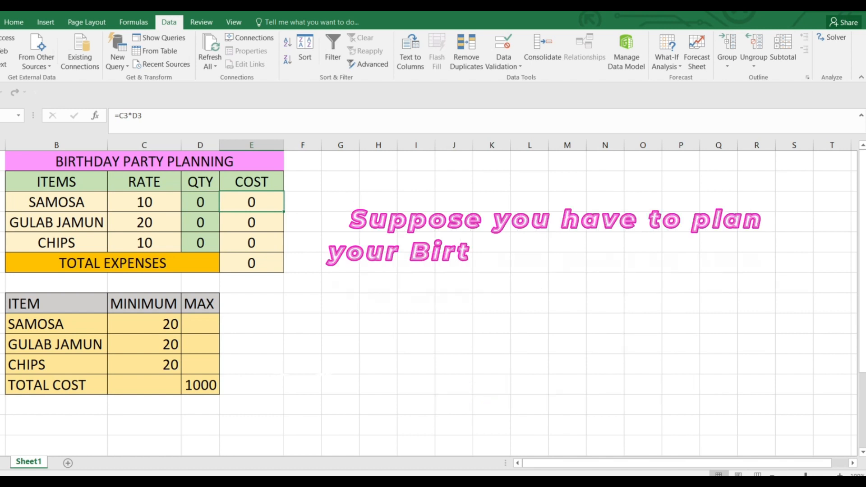
Examine the party items and the formulas behind the samosa cost in E3 and the total expenses in E6
left_click_drag(144, 324, 144, 364)
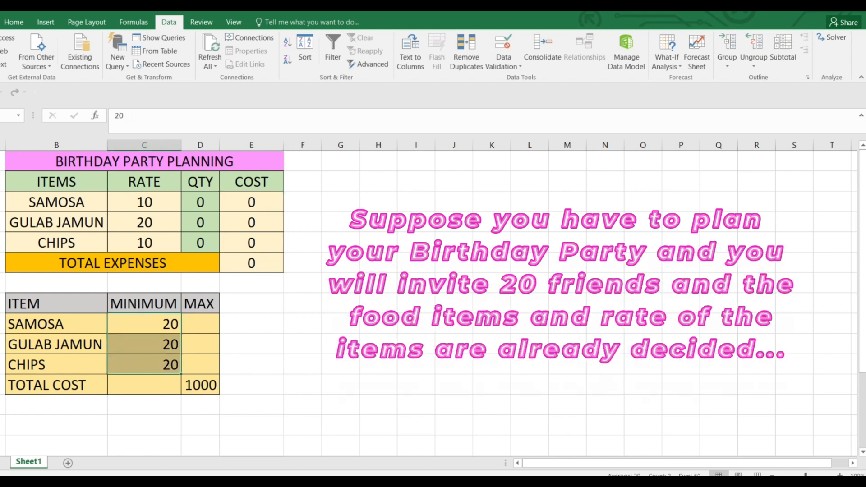
left_click_drag(57, 202, 57, 243)
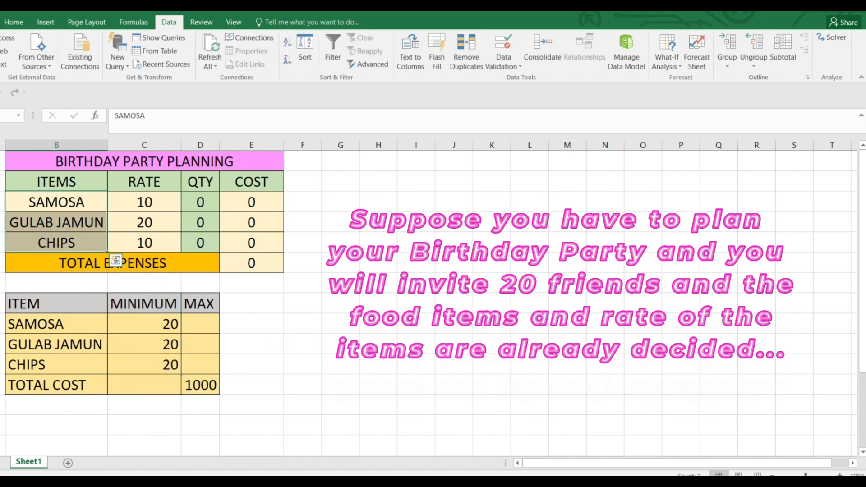
left_click(57, 202)
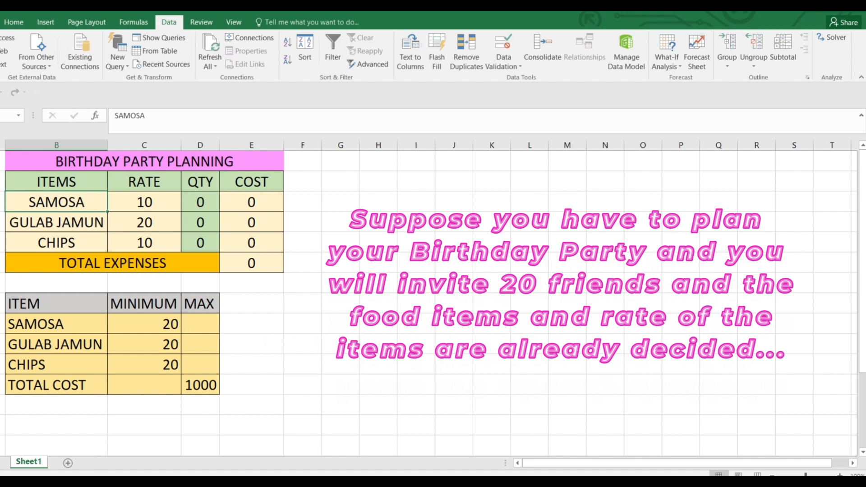
double_click(252, 202)
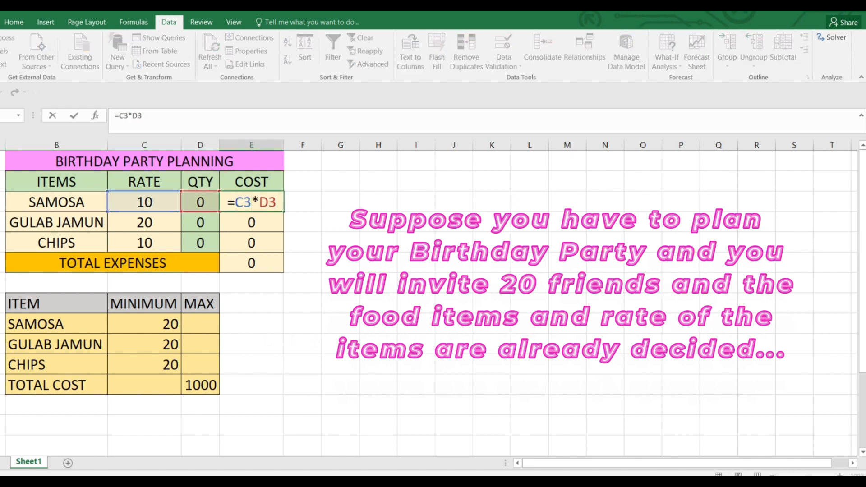
key("Return")
key("Down")
key("Down")
double_click(248, 262)
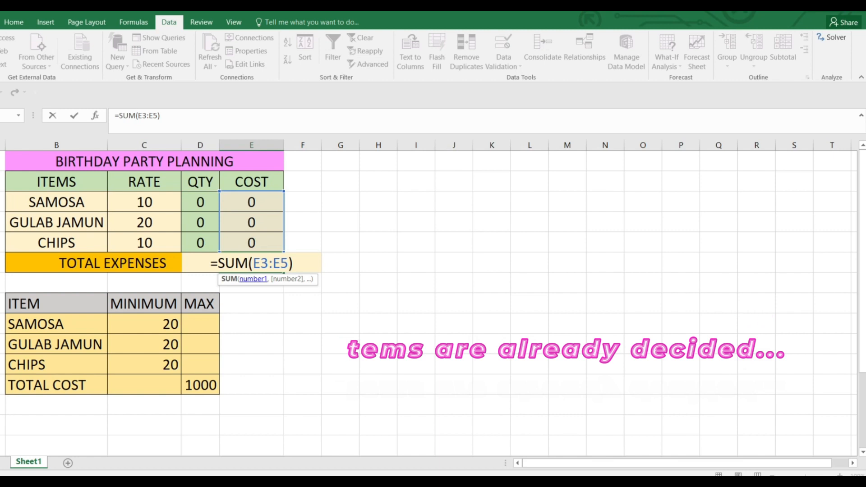
key("Return")
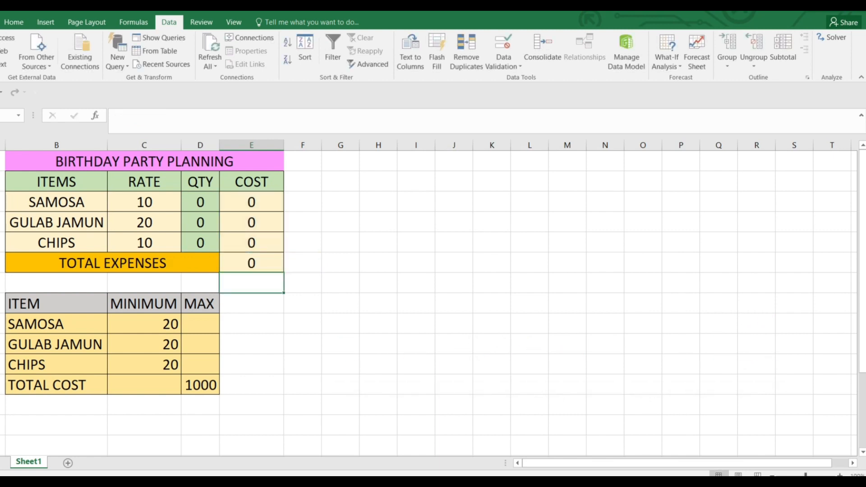
Review the minimum quantities for the three items and the maximum total cost in the limits table
left_click(145, 324)
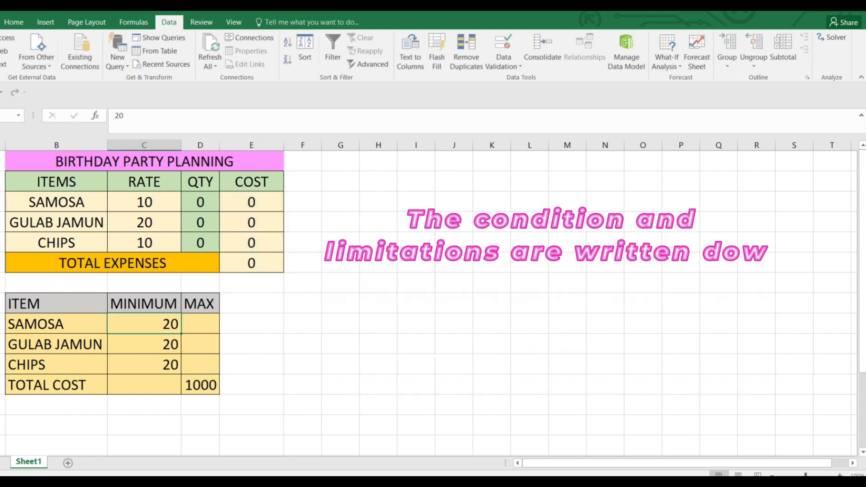
key("shift+Down")
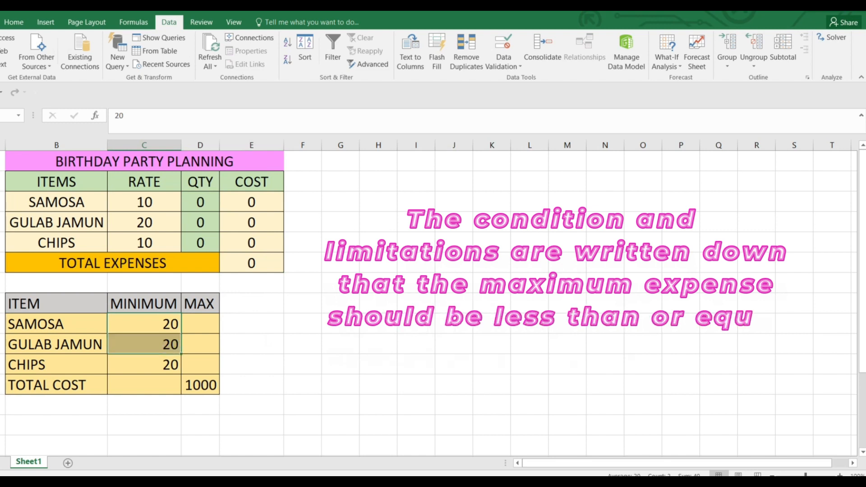
key("shift+Down")
left_click(201, 385)
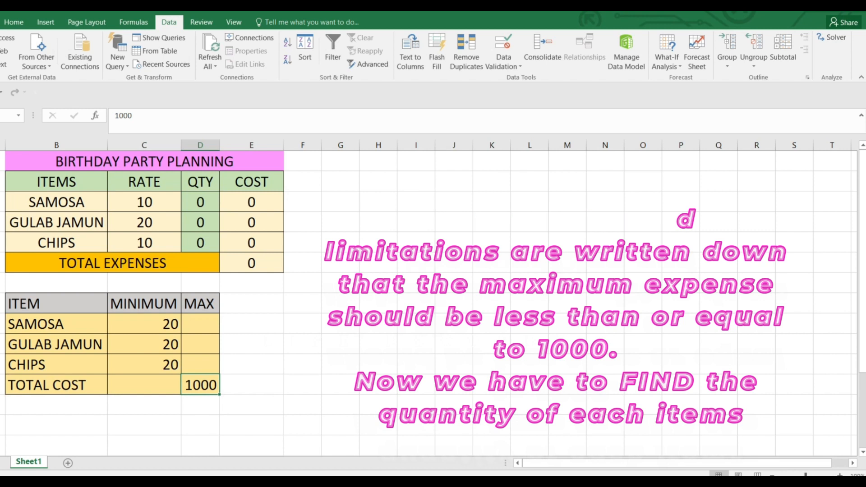
left_click_drag(144, 323, 145, 364)
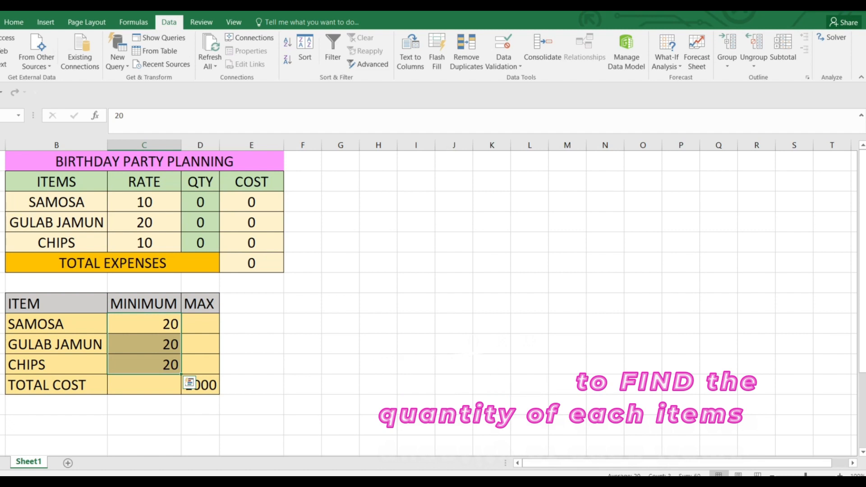
left_click(251, 344)
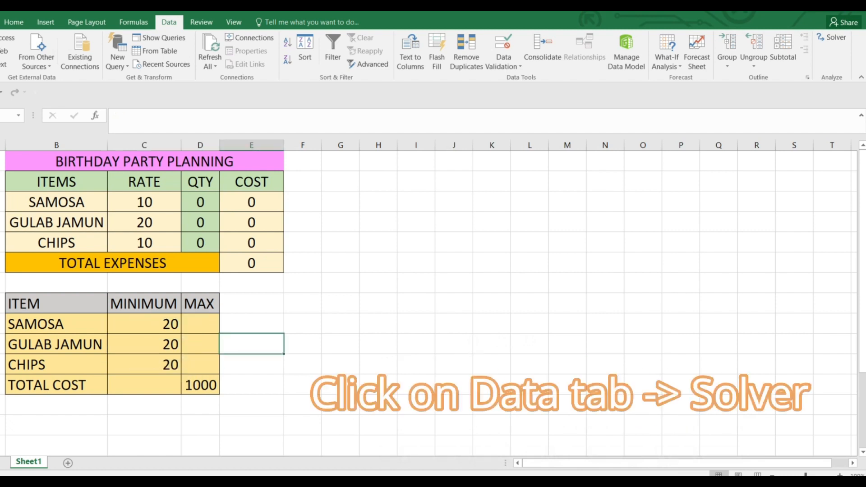
Open Solver and set total expenses cell E6 as the objective, with quantity cells D3:D5 as the changing variables
left_click(831, 38)
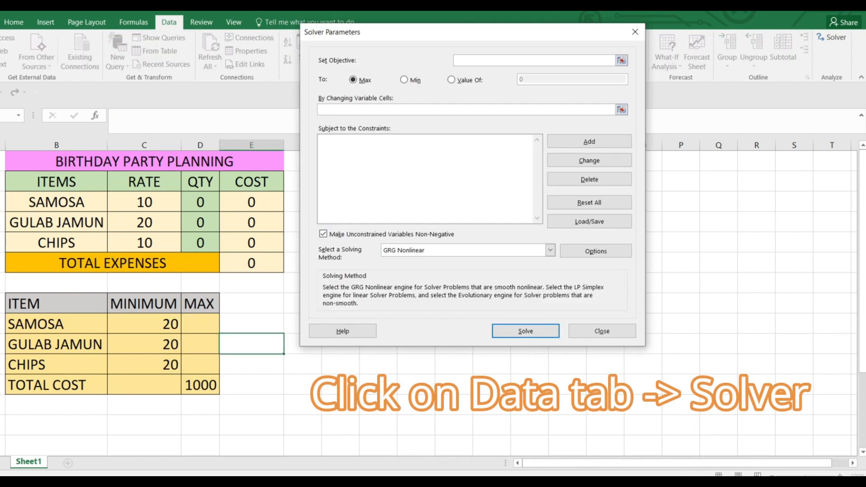
left_click_drag(468, 33, 475, 122)
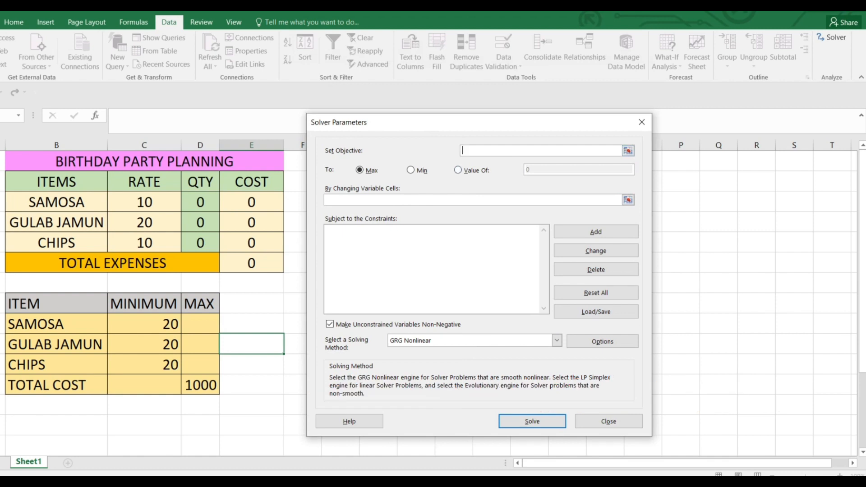
left_click(251, 262)
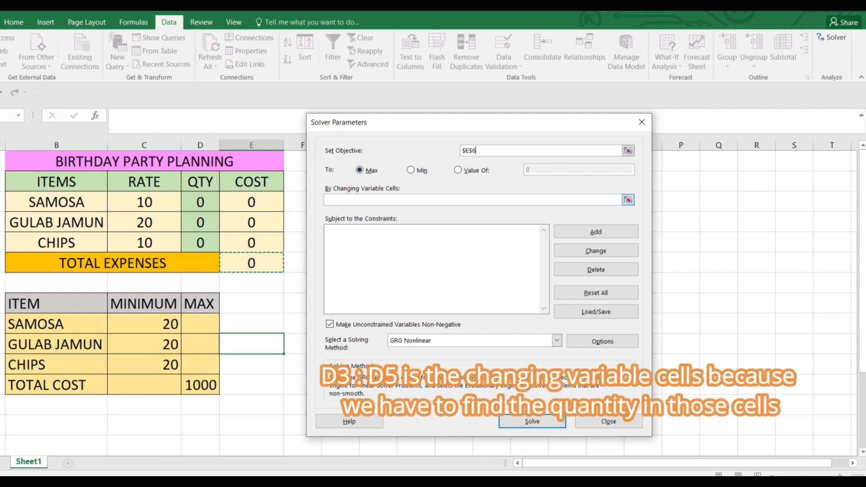
left_click(628, 199)
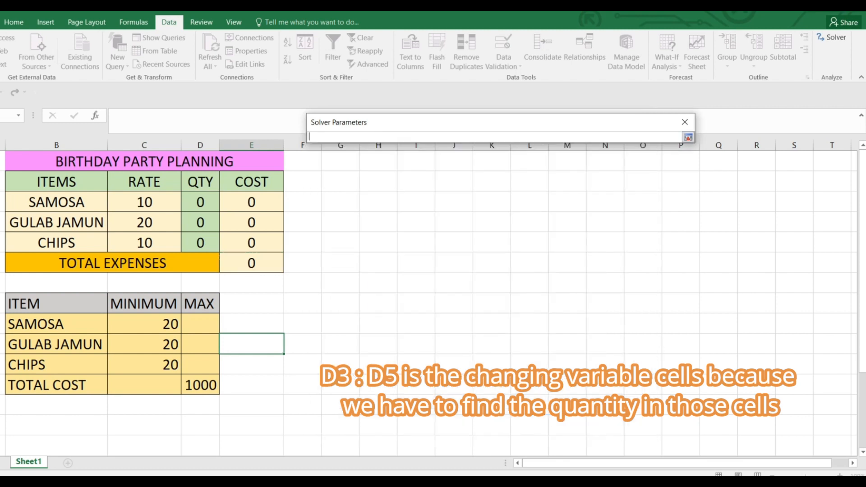
left_click_drag(200, 202, 211, 246)
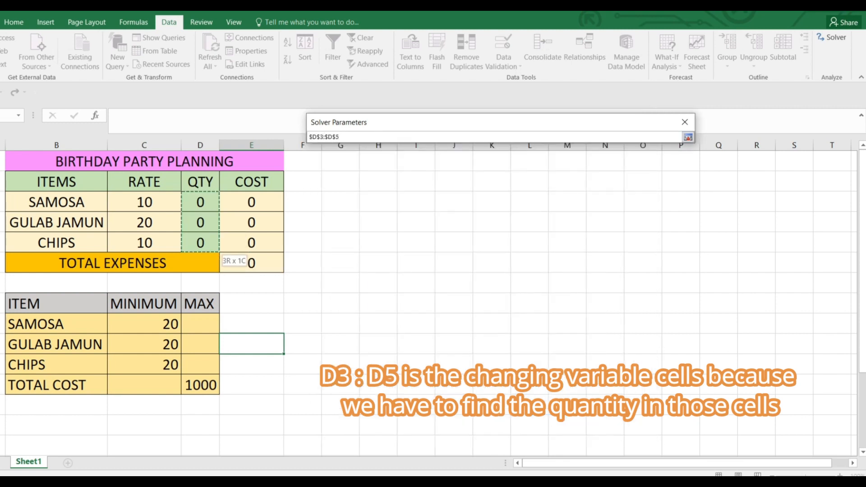
left_click(688, 137)
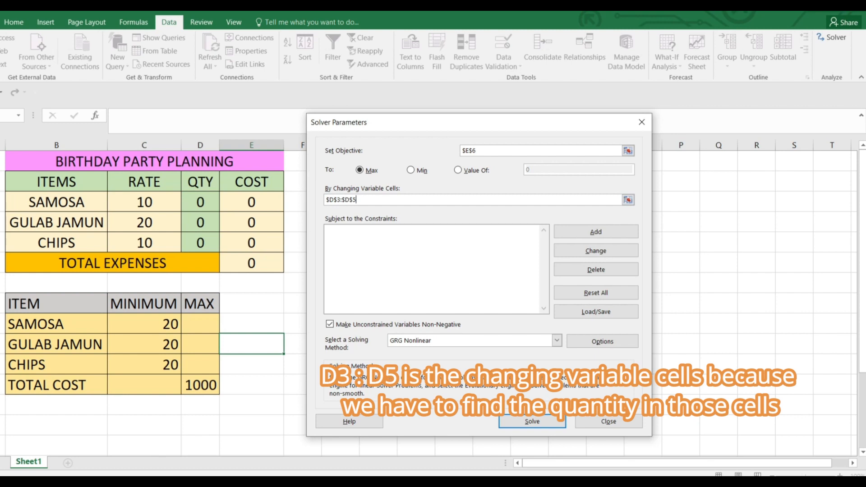
Add a Solver constraint requiring the samosa quantity in D3 to be >= 20
left_click(595, 231)
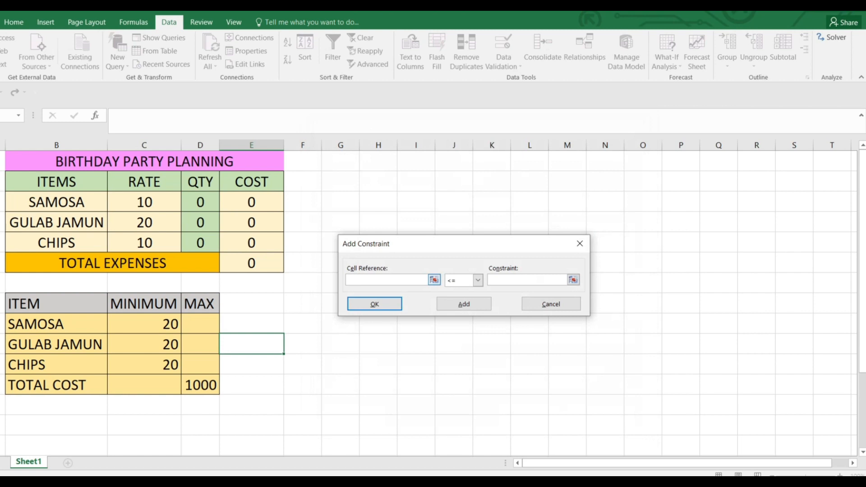
left_click(200, 202)
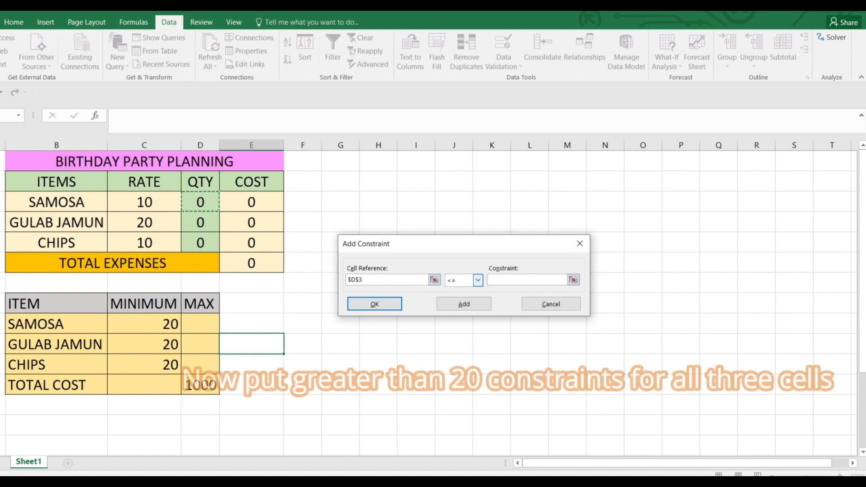
left_click(527, 280)
type("20")
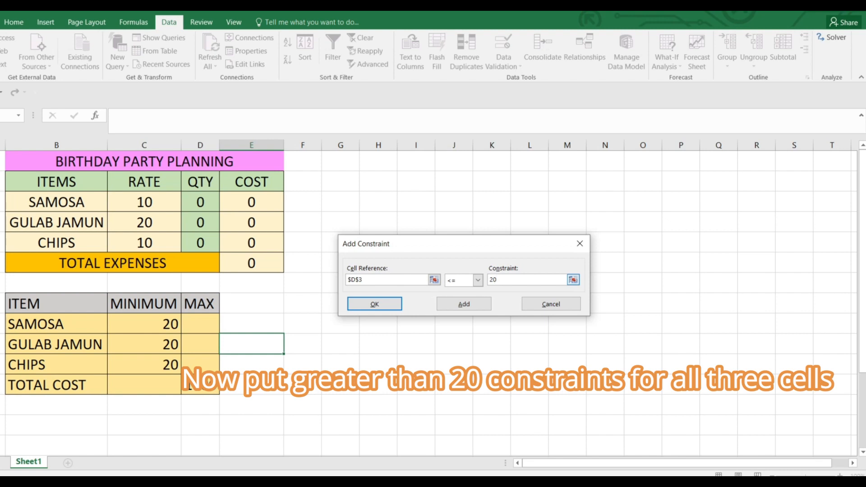
left_click(478, 280)
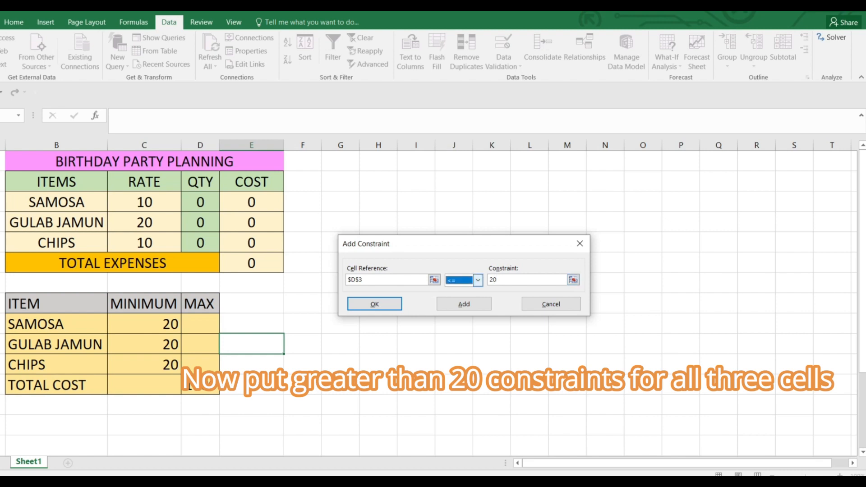
left_click(459, 307)
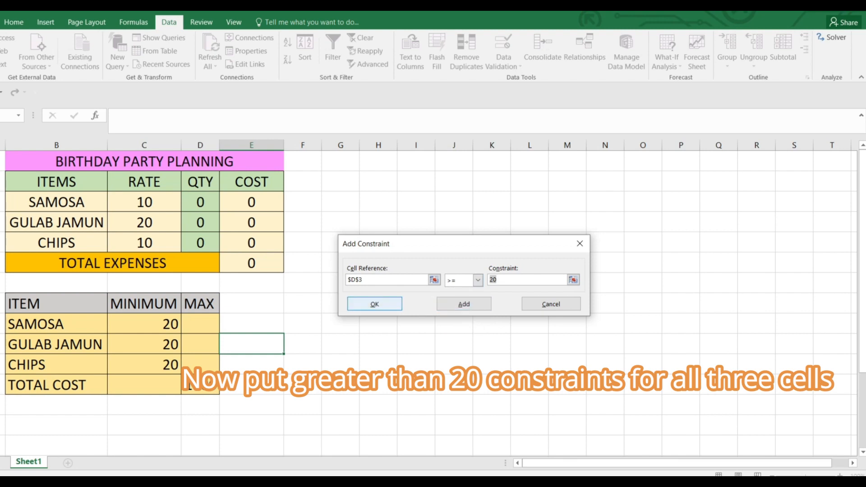
left_click(464, 304)
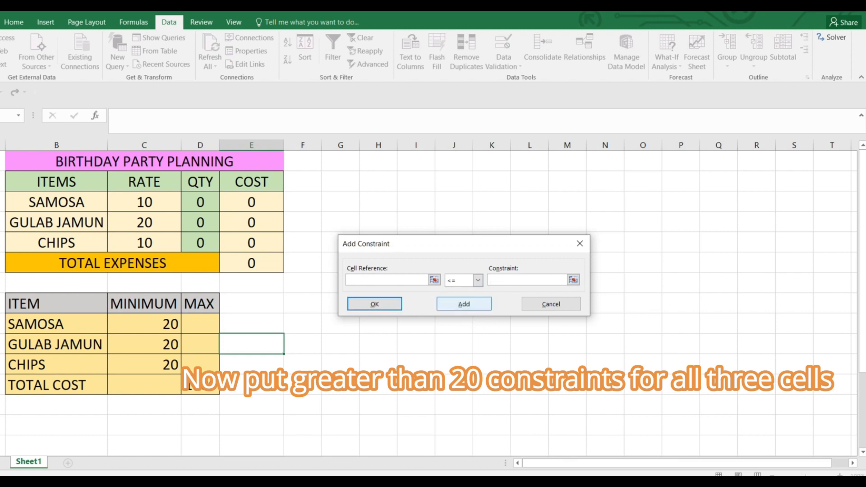
Add a Solver constraint requiring the gulab jamun quantity in D4 to be >= 20
left_click(200, 222)
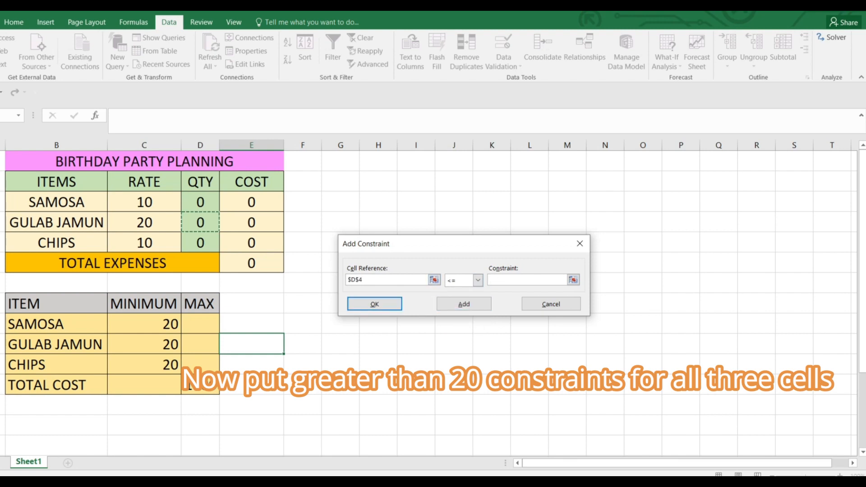
left_click(478, 280)
left_click(459, 307)
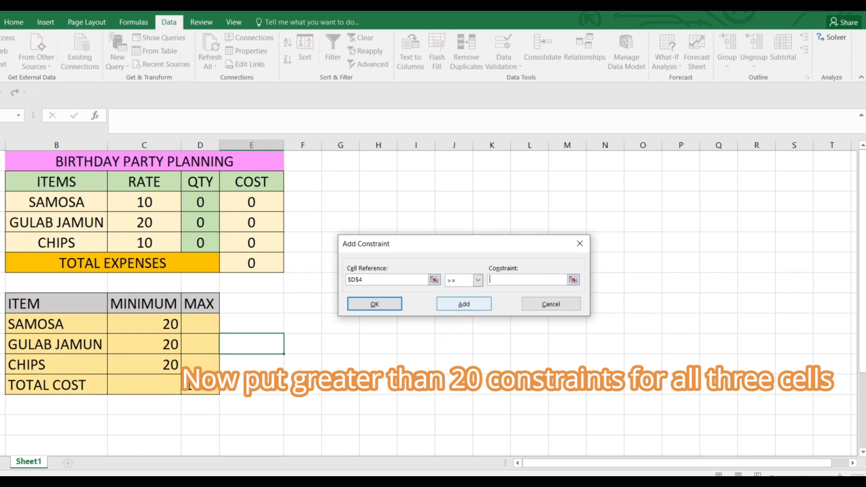
type("20")
left_click(464, 304)
Add a Solver constraint requiring the chips quantity in D5 to be >= 20
left_click(201, 242)
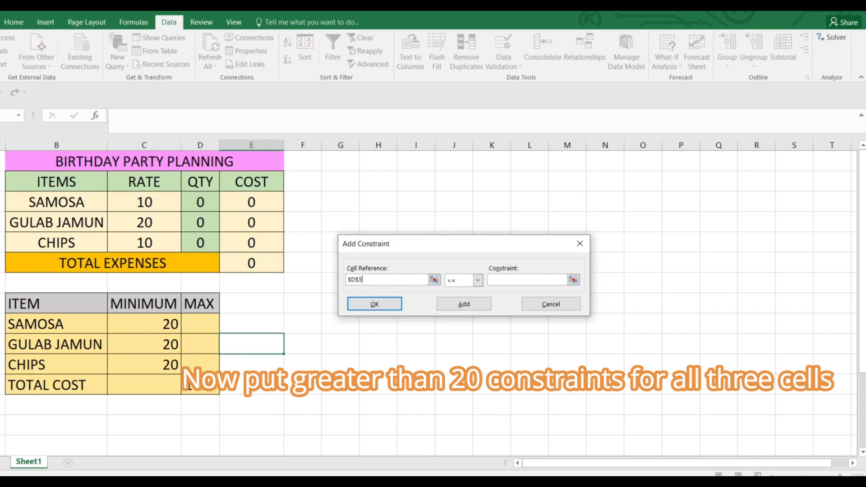
left_click(477, 280)
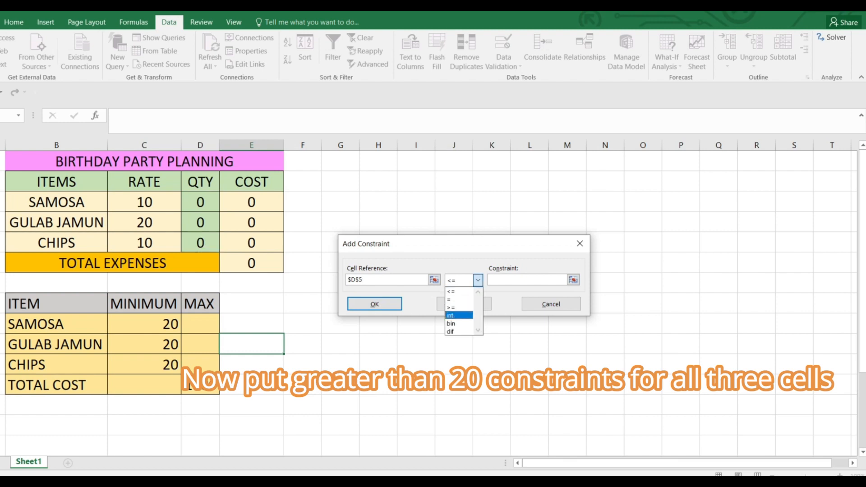
left_click(451, 307)
type("2")
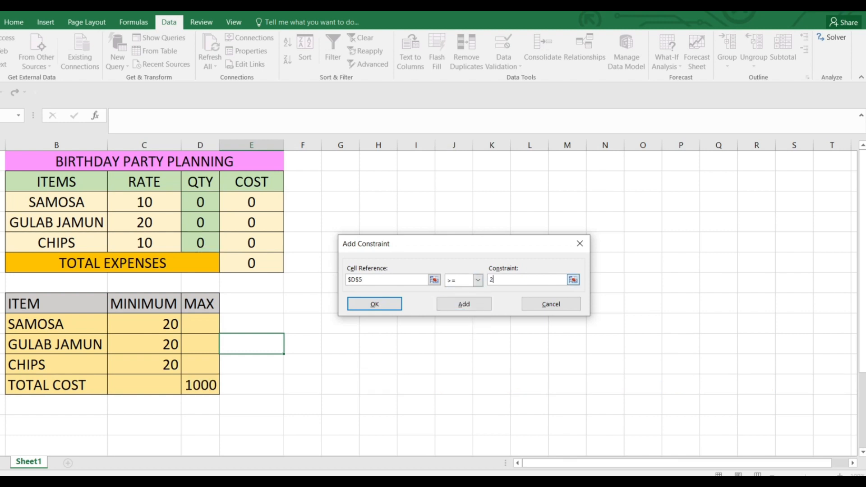
type("0")
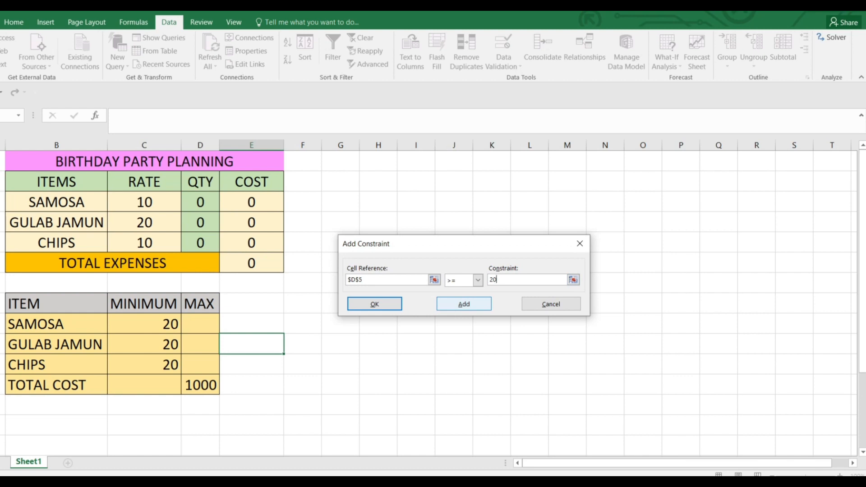
left_click(463, 304)
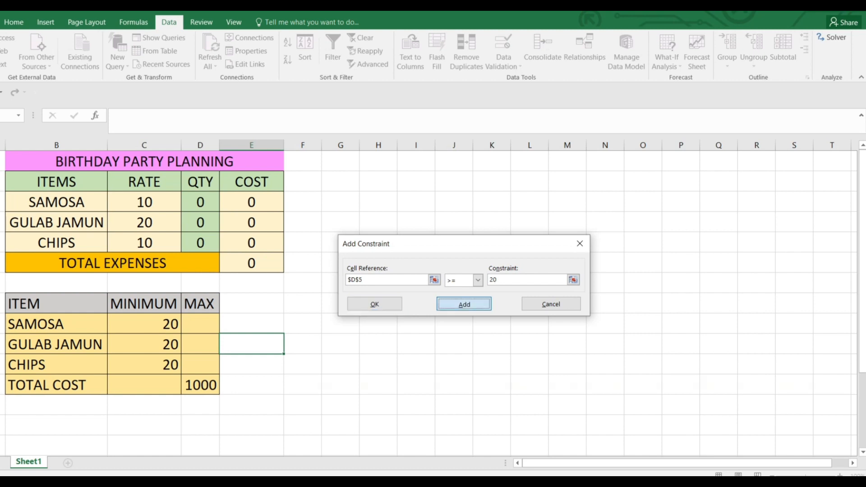
Add an int constraint that restricts the samosa quantity in D3 to whole numbers
left_click(434, 279)
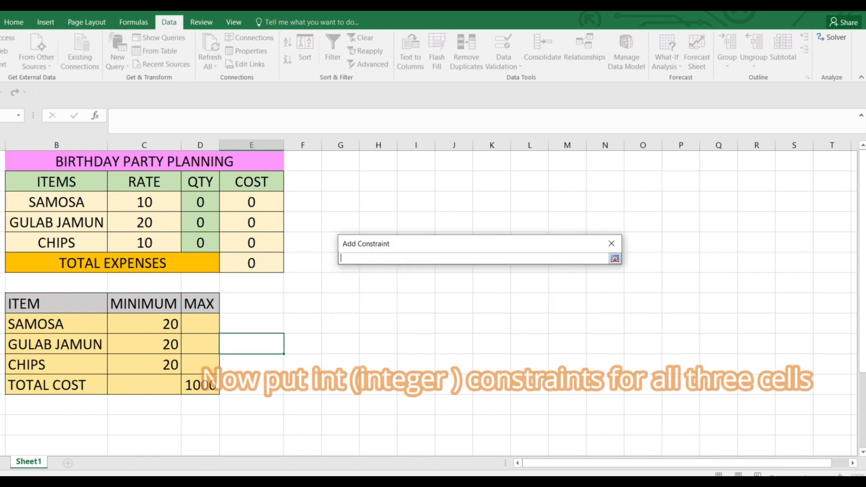
left_click(201, 202)
left_click(614, 258)
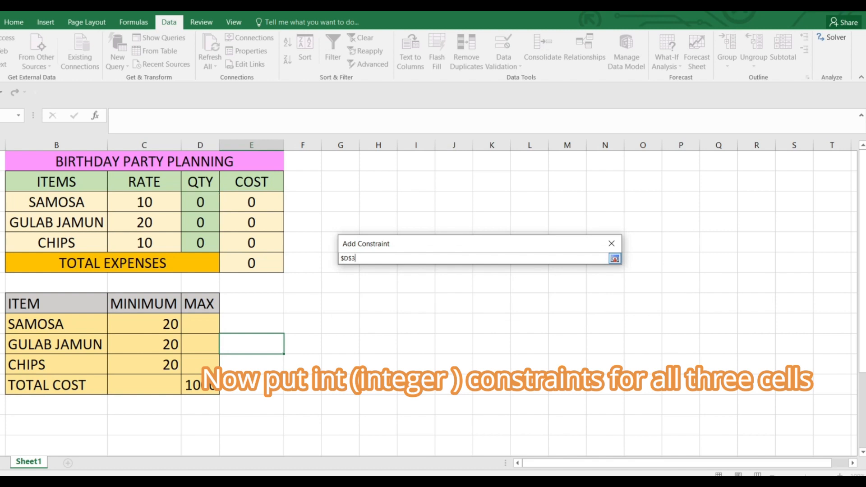
left_click(478, 280)
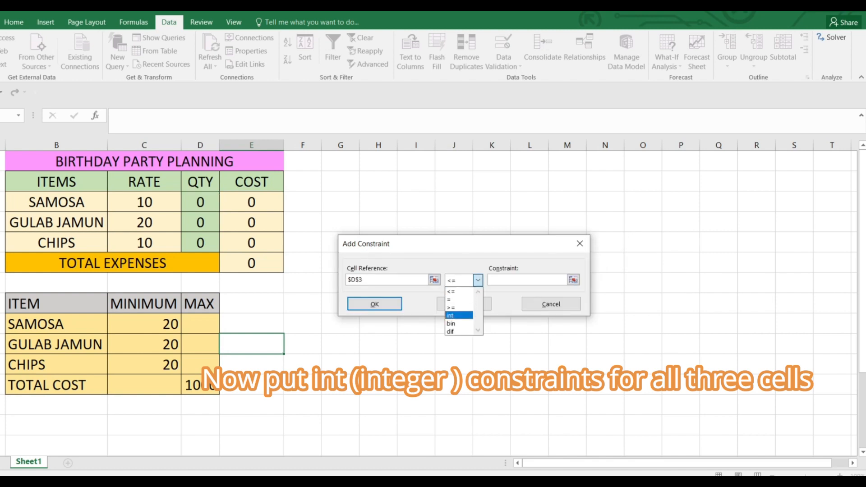
key("Return")
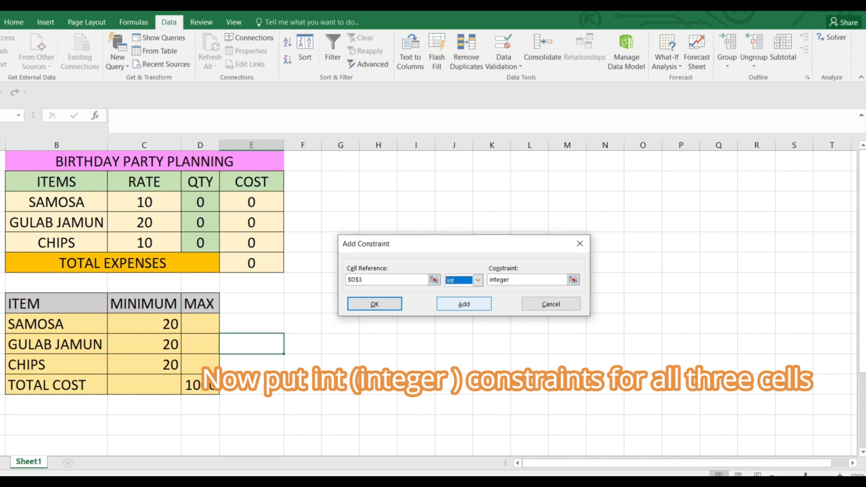
left_click(464, 304)
Add an int constraint that restricts the gulab jamun quantity in D4 to whole numbers
left_click(200, 222)
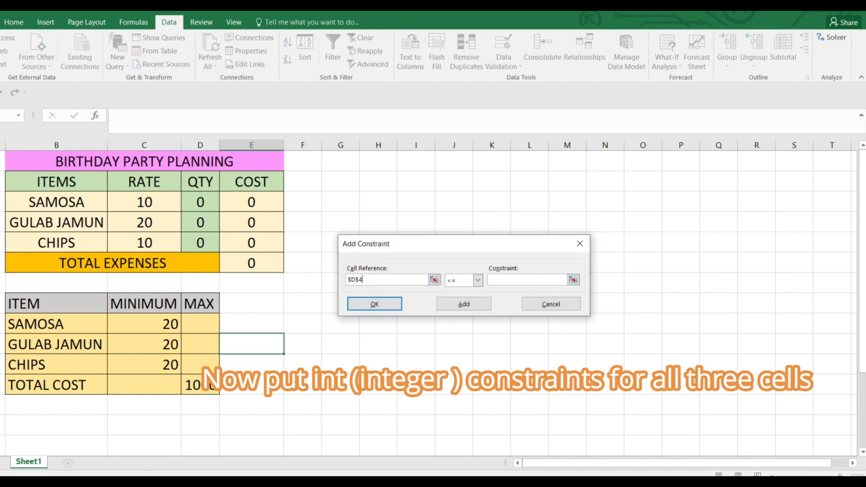
left_click(477, 280)
left_click(458, 292)
left_click(526, 280)
left_click(477, 280)
left_click(458, 307)
left_click(478, 280)
left_click(458, 316)
left_click(464, 304)
Add an int constraint that restricts the chips quantity in D5 to whole numbers
left_click(200, 242)
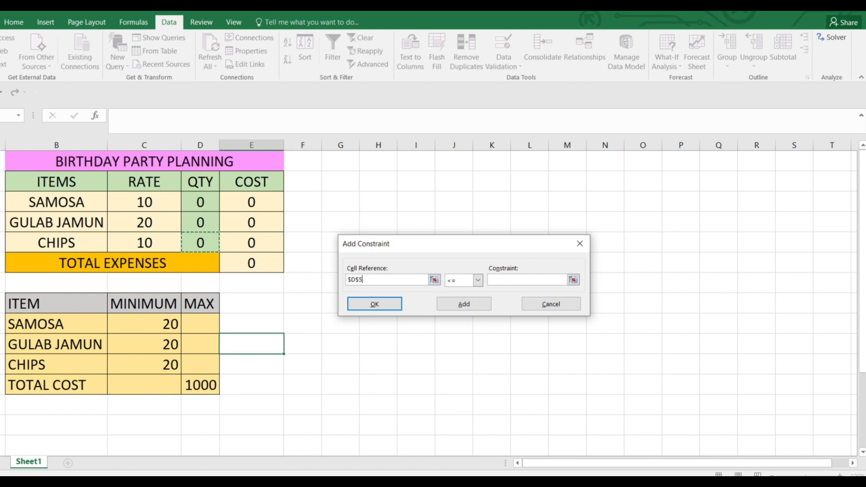
left_click(477, 280)
left_click(458, 315)
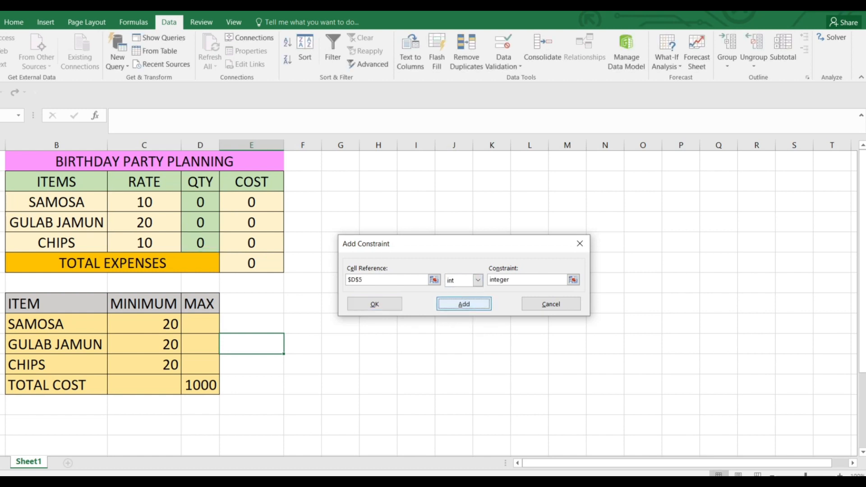
key("alt+a")
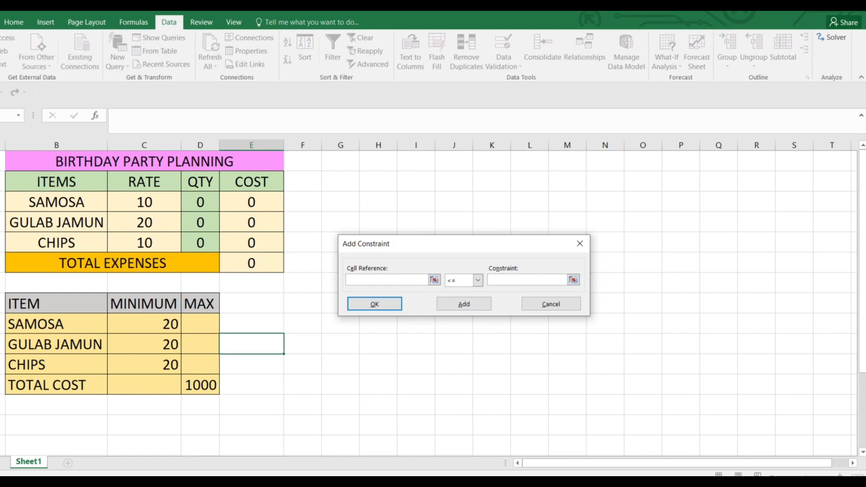
Add a Solver constraint requiring the total expenses in E6 to be <= 1000, and return to the Solver parameters
left_click(251, 262)
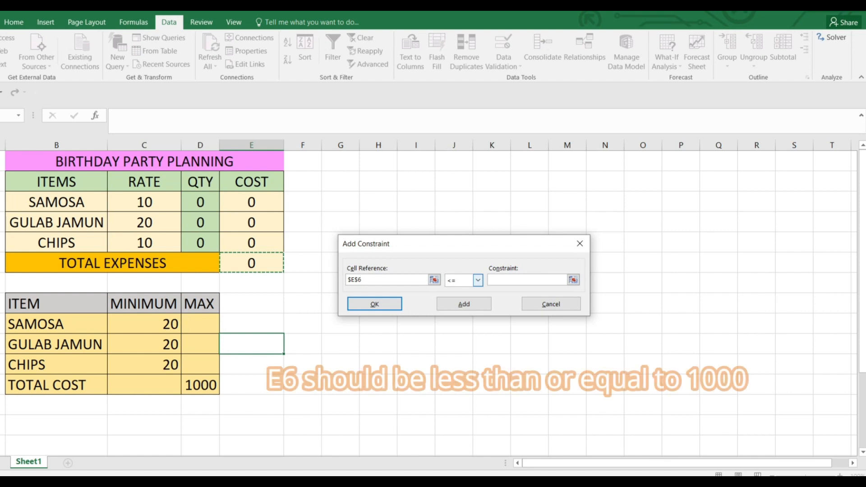
left_click(527, 280)
type("1000")
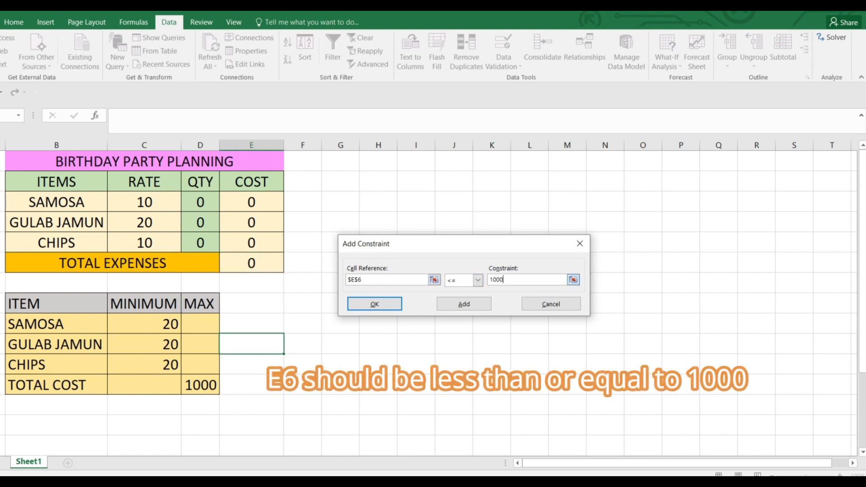
left_click(464, 303)
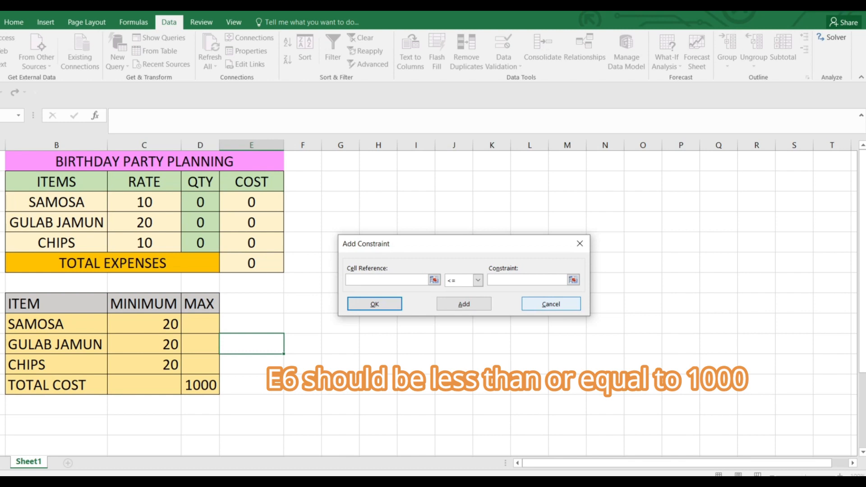
left_click(551, 304)
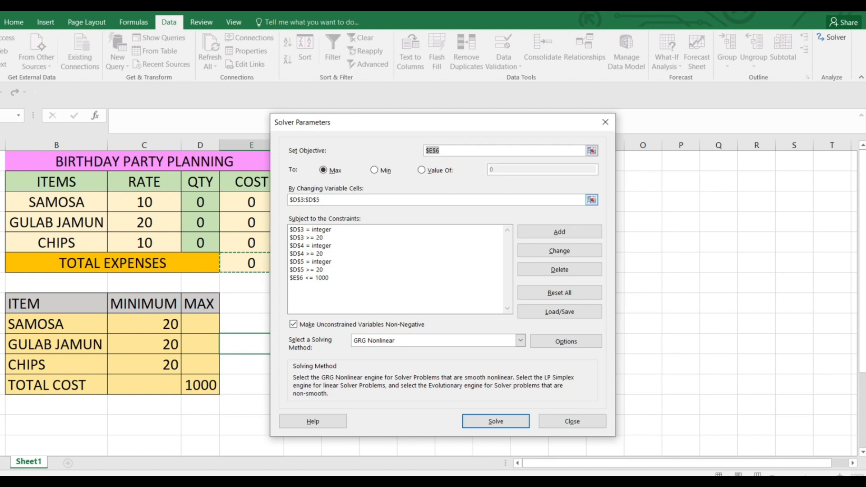
Solve the model with the defined constraints and dismiss the Solver results without keeping the solution
left_click_drag(472, 126, 553, 126)
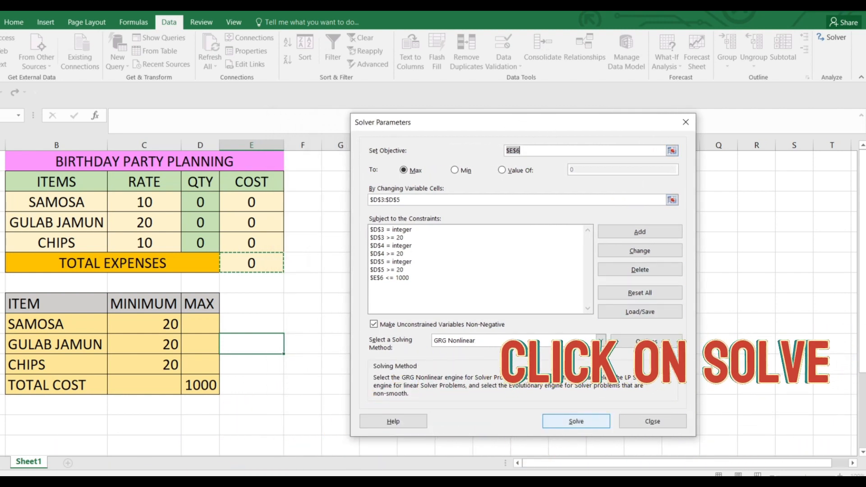
left_click(576, 421)
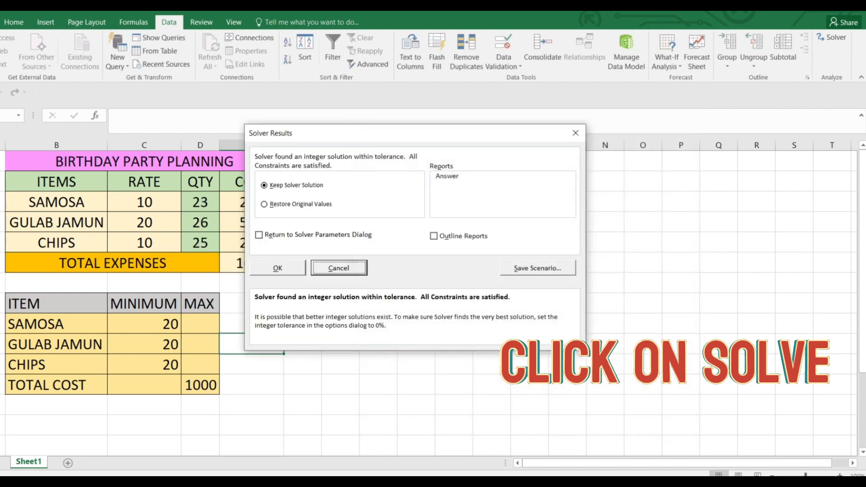
left_click_drag(364, 134, 460, 147)
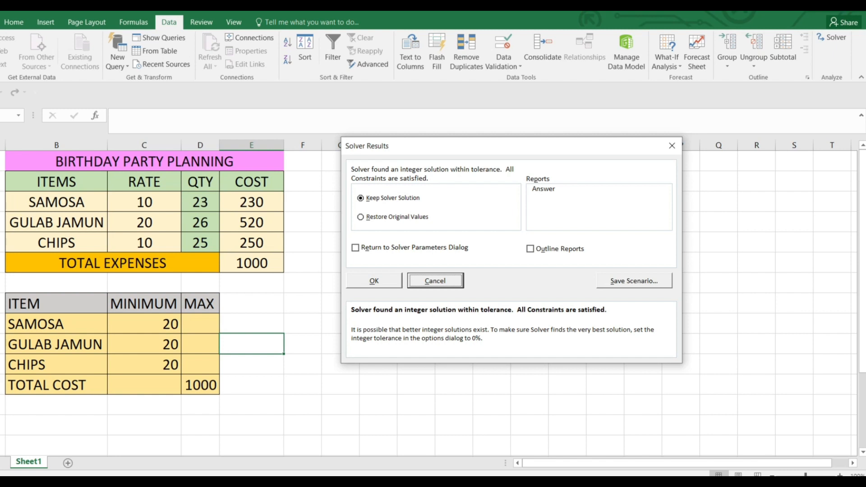
left_click(671, 146)
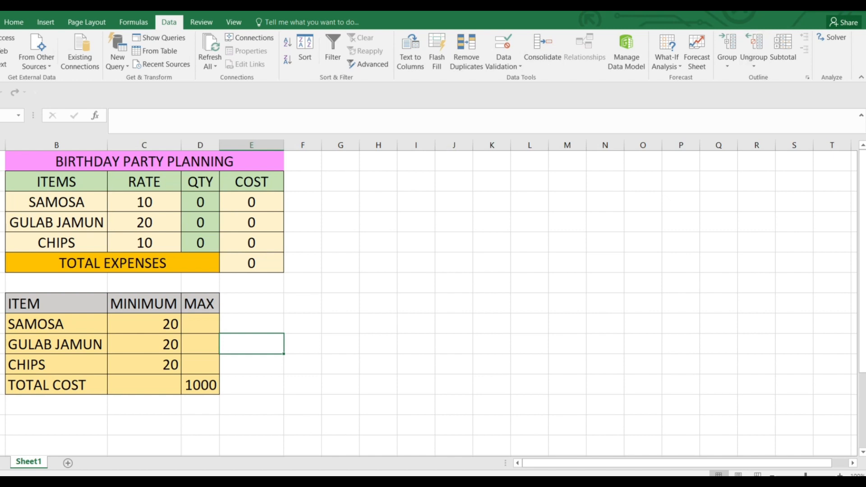
Run Solver again with the same parameters and keep the Solver solution in the sheet
left_click(831, 37)
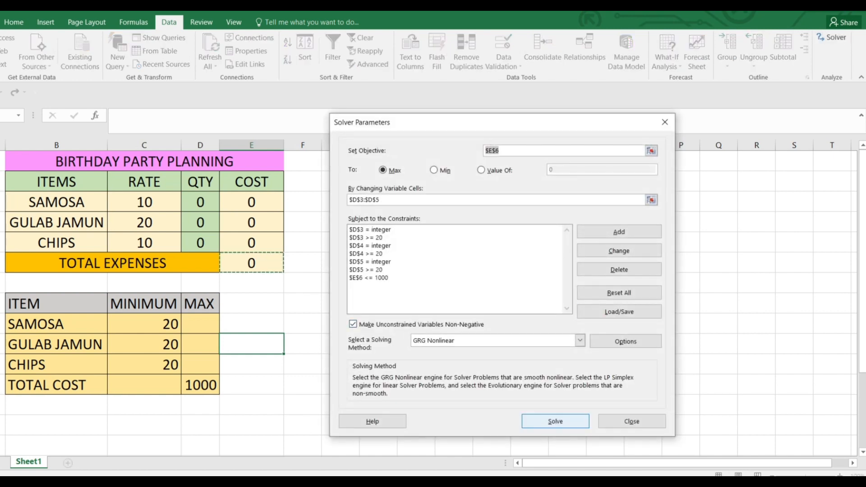
left_click(555, 421)
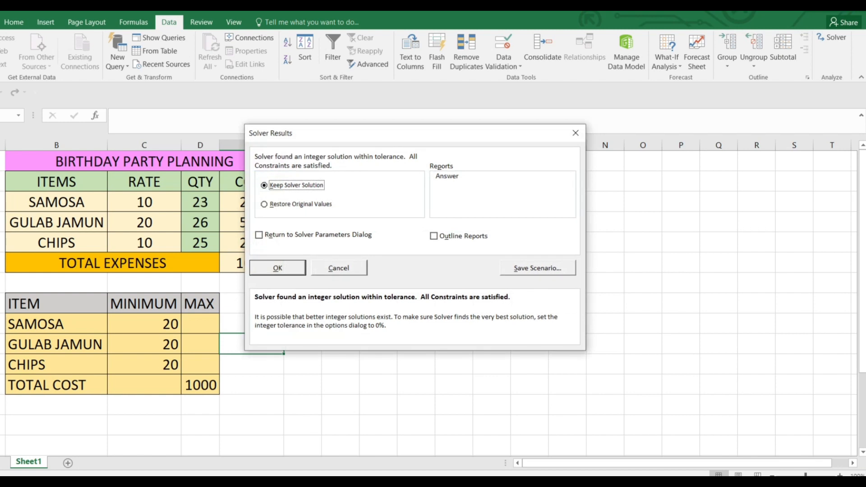
left_click(277, 268)
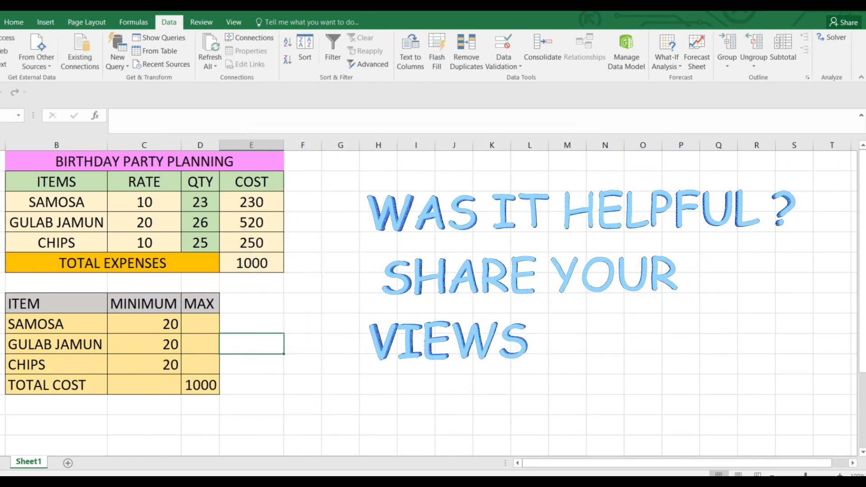